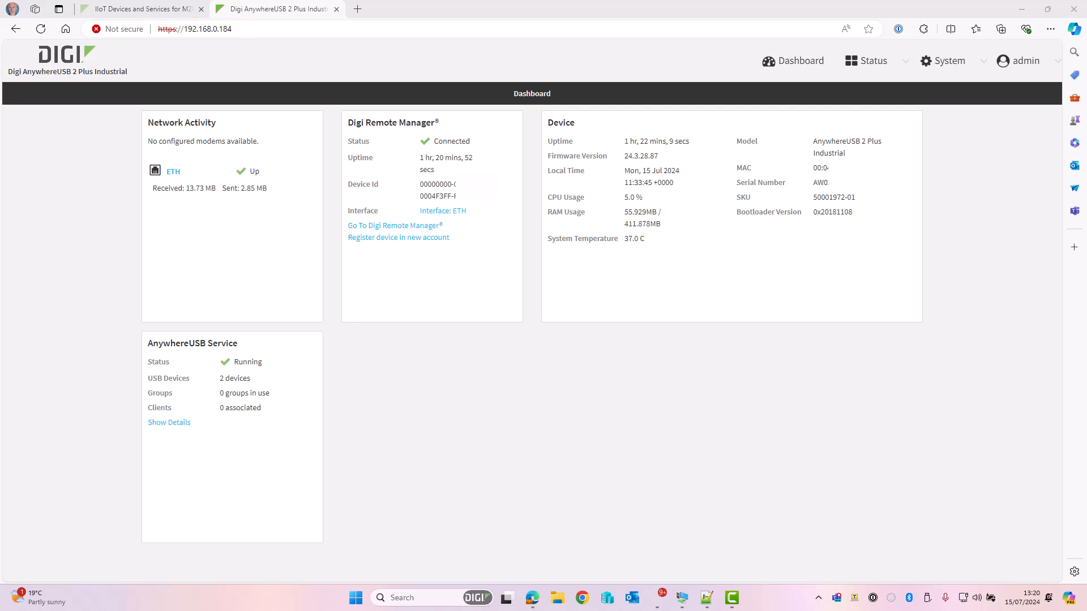
Reload the expired device page and log in with the username admin and the account password.
{"action": "left_click", "coordinate": [41, 29]}
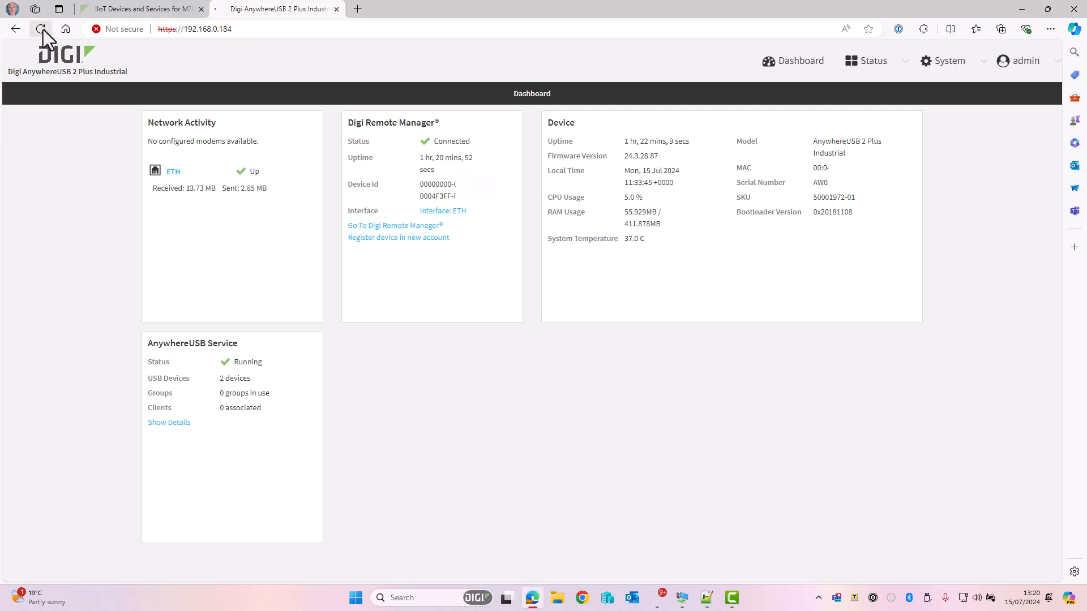
{"action": "left_click", "coordinate": [563, 158]}
{"action": "type", "text": "admib"}
{"action": "key", "text": "BackSpace"}
{"action": "type", "text": "n"}
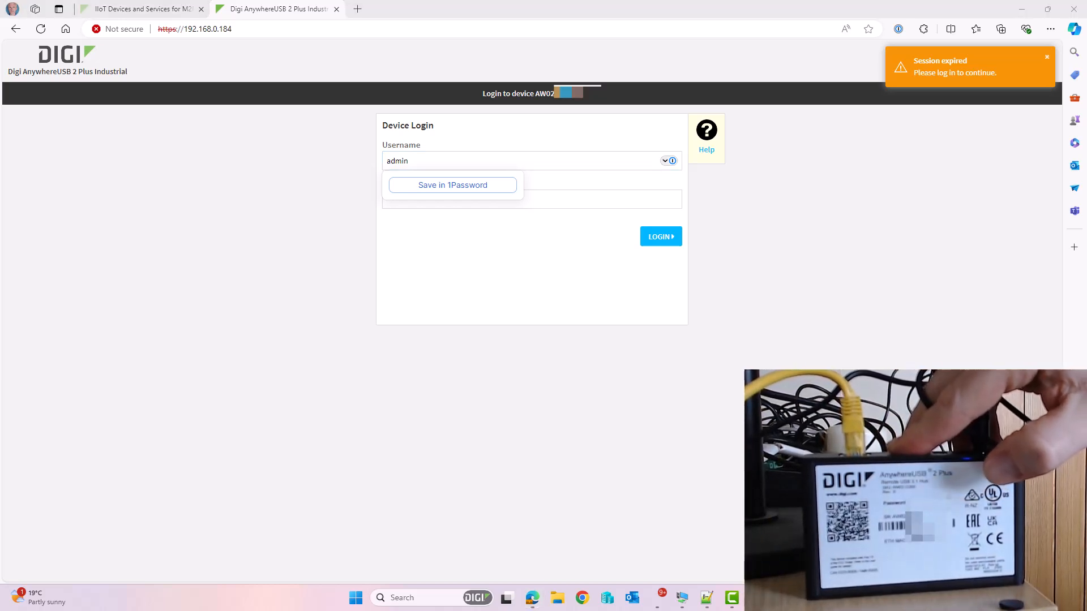
{"action": "left_click", "coordinate": [572, 199]}
{"action": "key", "text": "ctrl+v"}
{"action": "key", "text": "Return"}
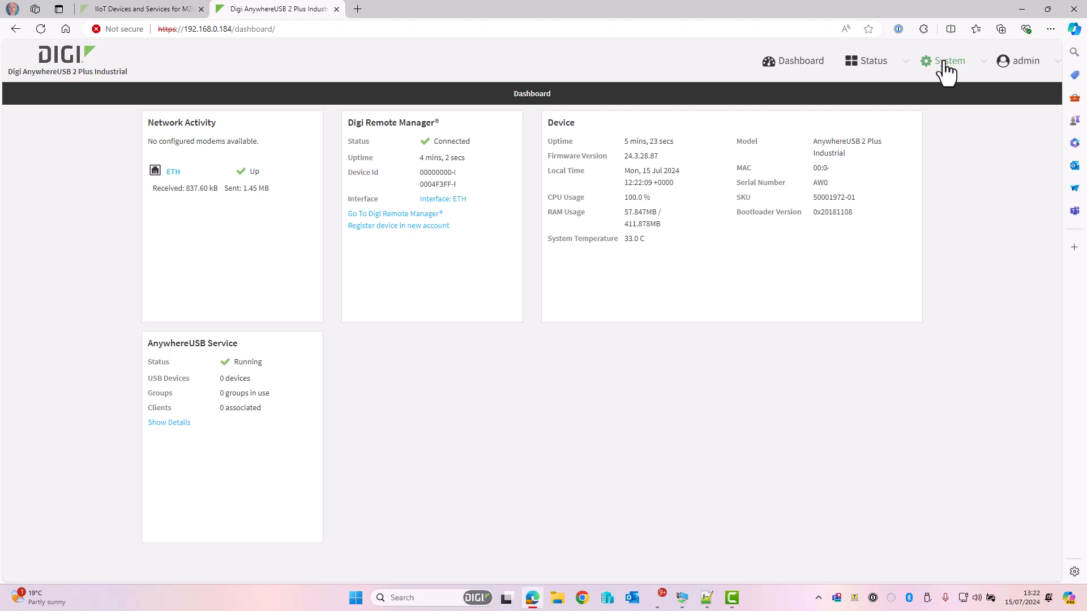
In the AnywhereUSB Configuration, create a client with ID Local, description Win11-PC and access to group 1.
{"action": "left_click", "coordinate": [945, 68]}
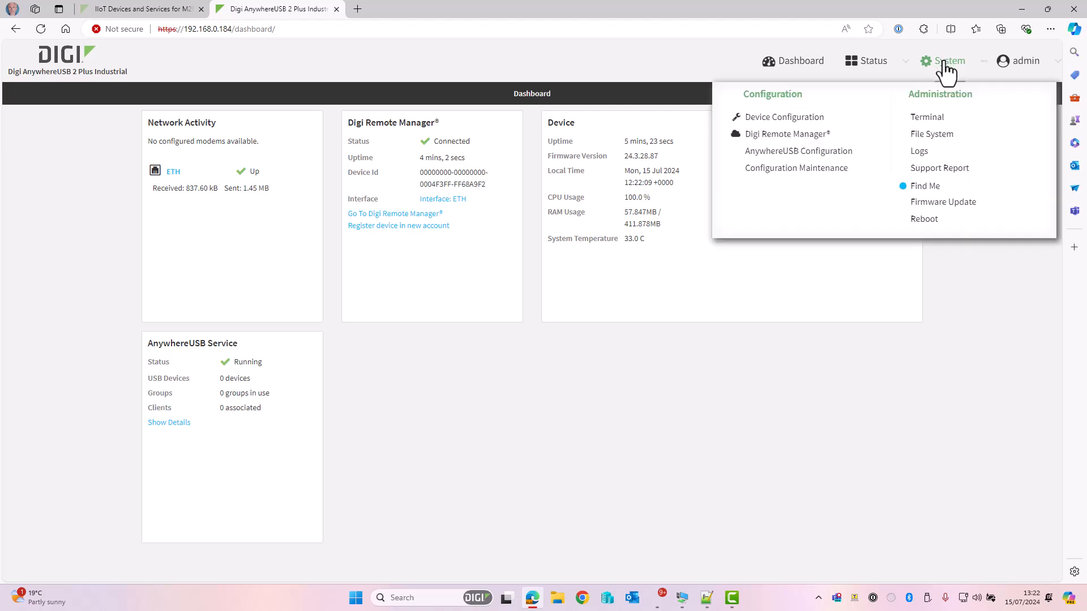
{"action": "left_click", "coordinate": [769, 152]}
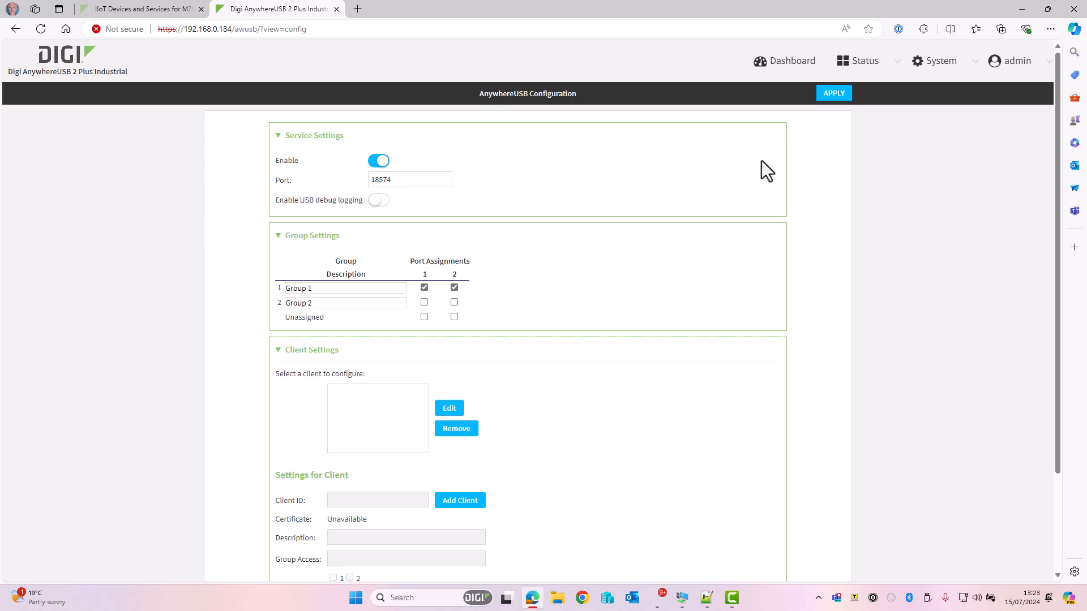
{"action": "scroll", "coordinate": [759, 160], "scroll_direction": "down", "scroll_amount": 3}
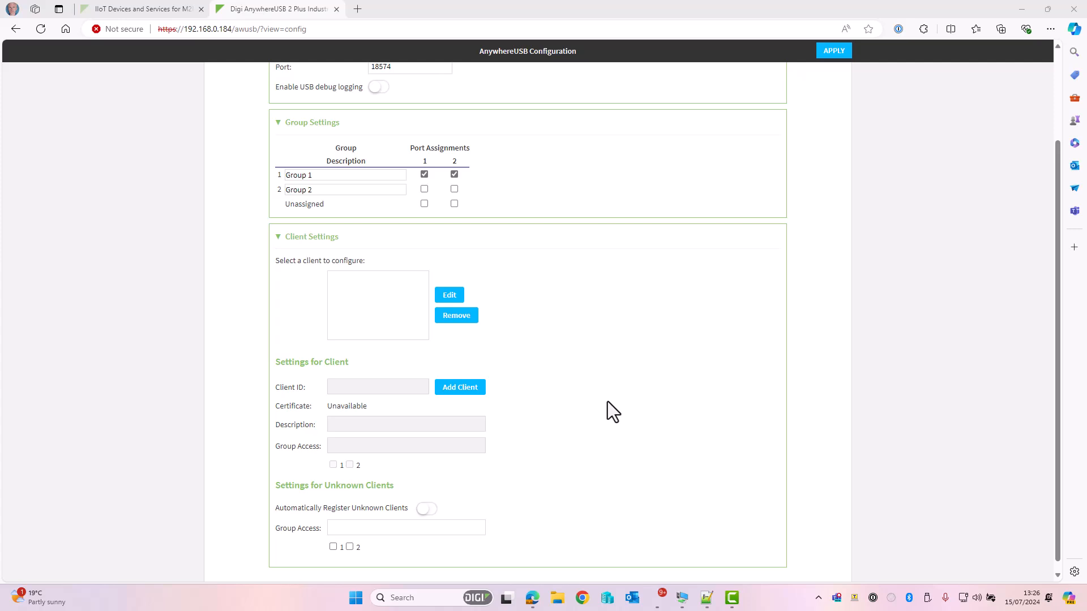
{"action": "left_click", "coordinate": [458, 390]}
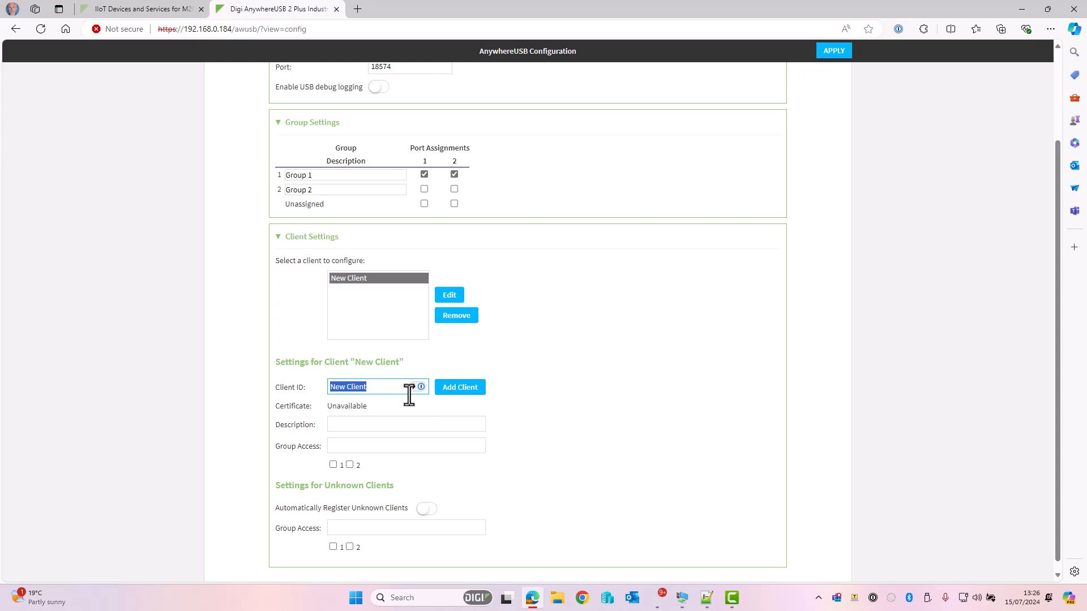
{"action": "type", "text": "Local"}
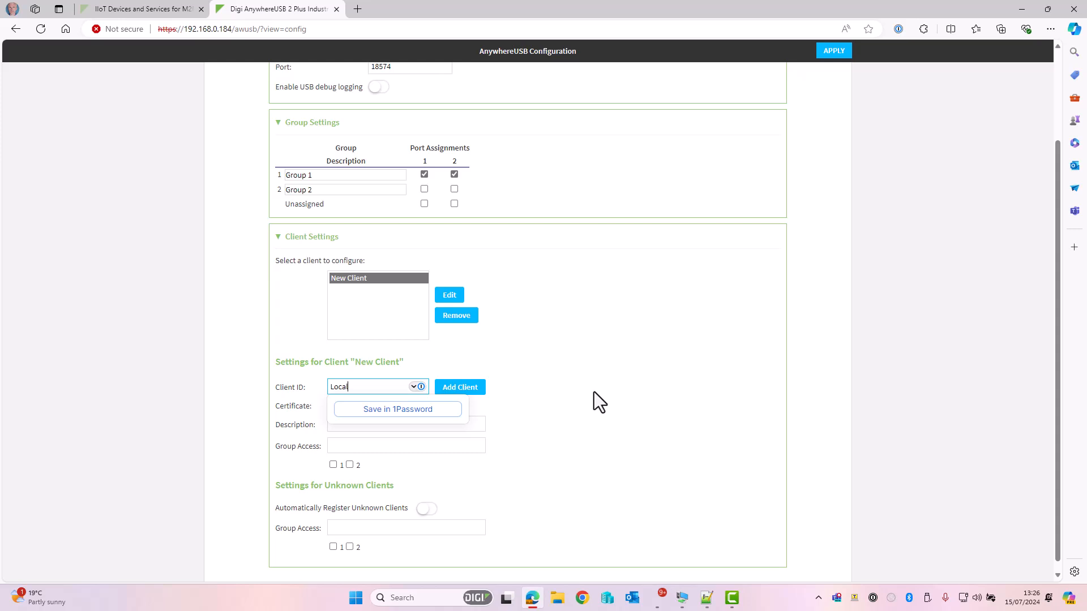
{"action": "left_click", "coordinate": [377, 430]}
{"action": "type", "text": "Win11-PC"}
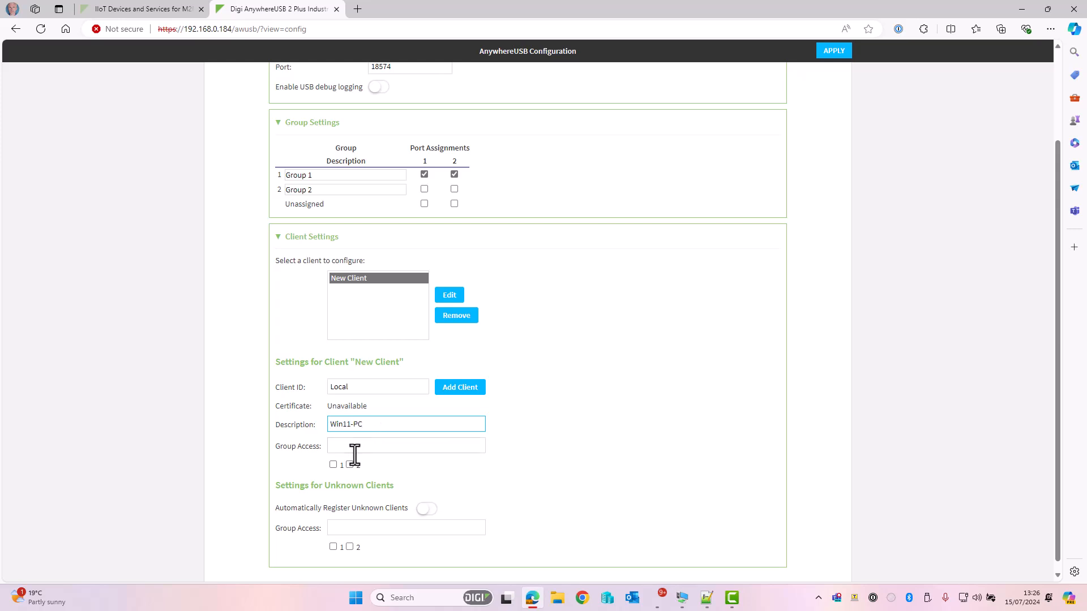
{"action": "left_click", "coordinate": [333, 464]}
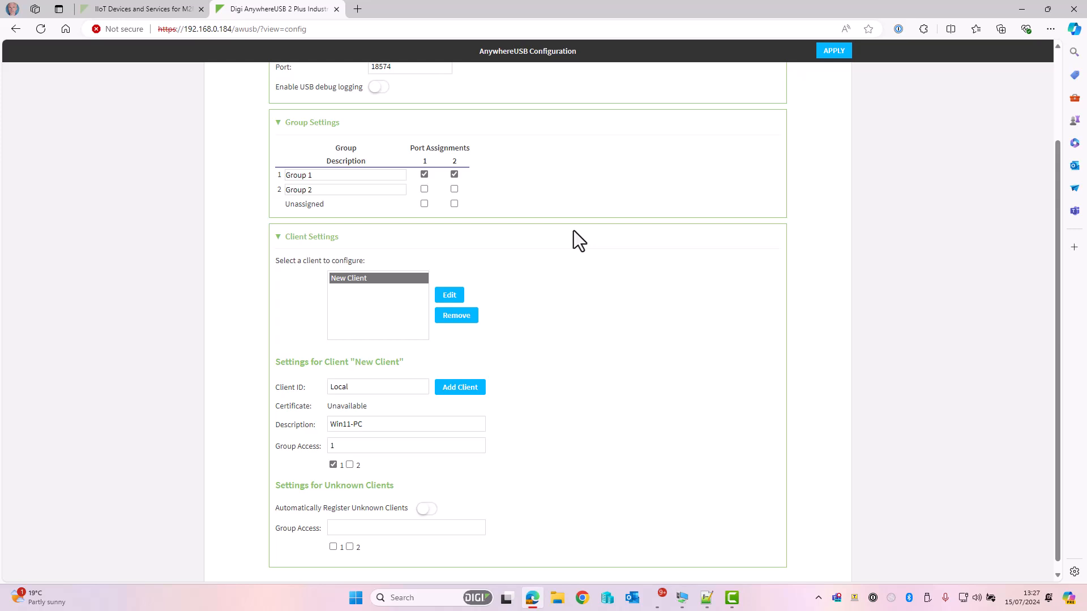
Save the changes to the Local client and remove the surplus New Client entry.
{"action": "left_click", "coordinate": [451, 391]}
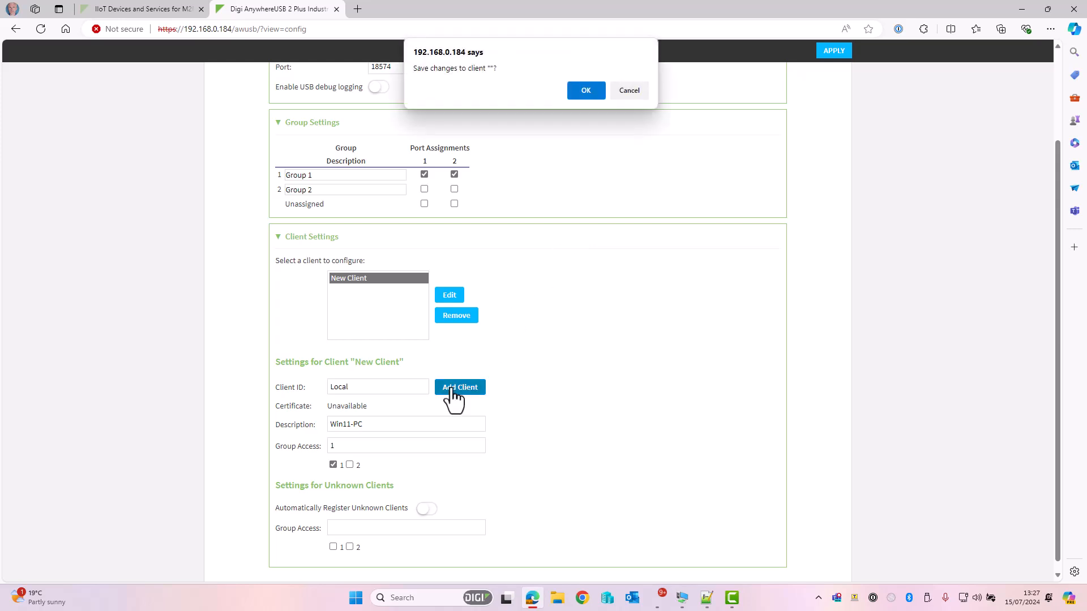
{"action": "left_click", "coordinate": [583, 90]}
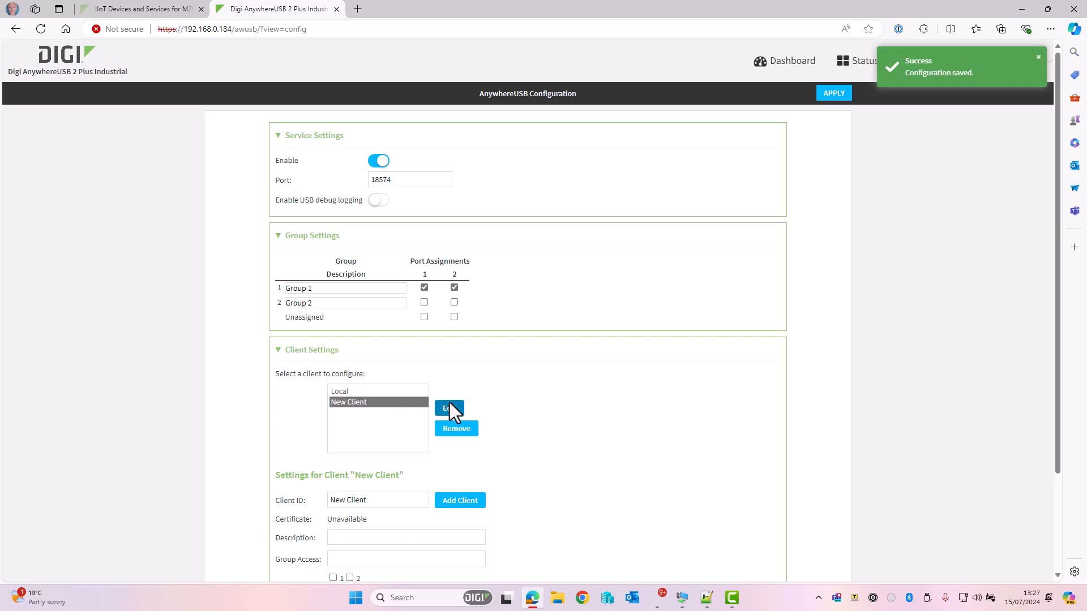
{"action": "left_click", "coordinate": [456, 429]}
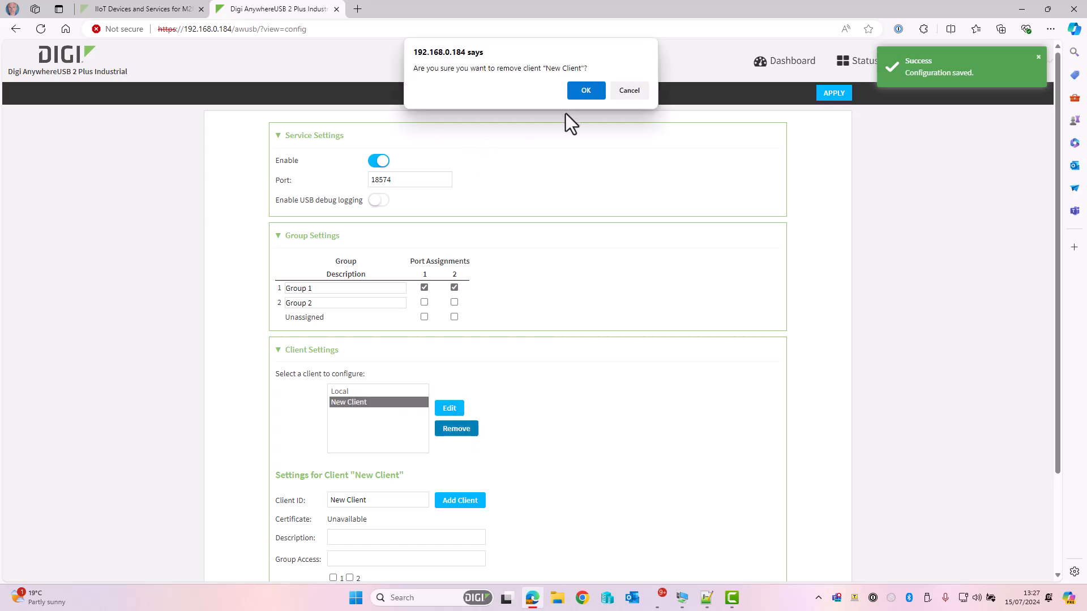
{"action": "left_click", "coordinate": [584, 91]}
{"action": "scroll", "coordinate": [355, 338], "scroll_direction": "down", "scroll_amount": 1}
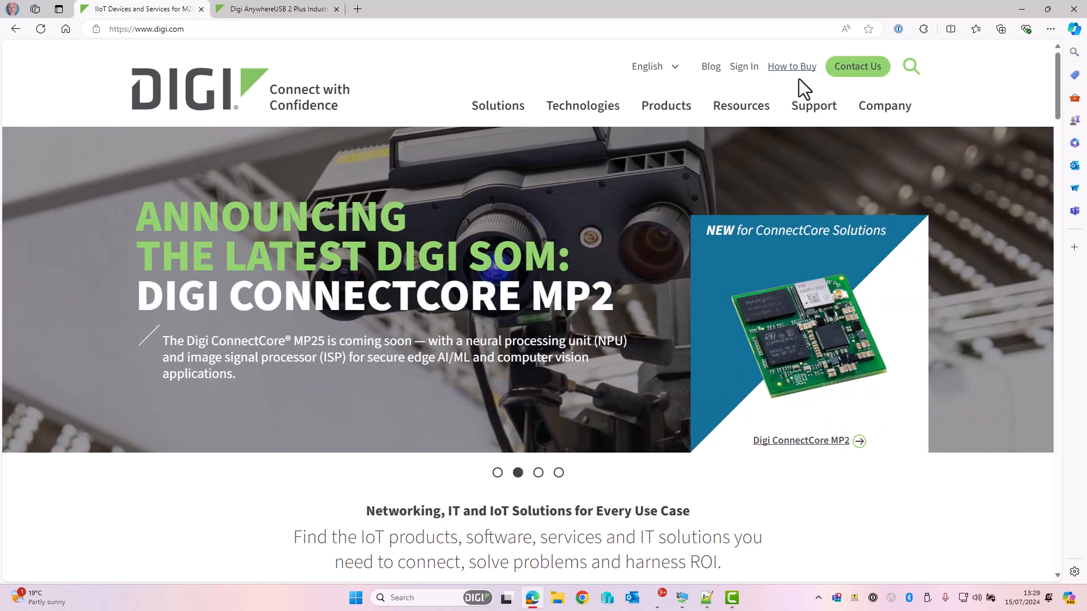
On the Digi support site, filter the products by "anyw" and open the AnywhereUSB 2 Plus resources.
{"action": "mouse_move", "coordinate": [821, 116]}
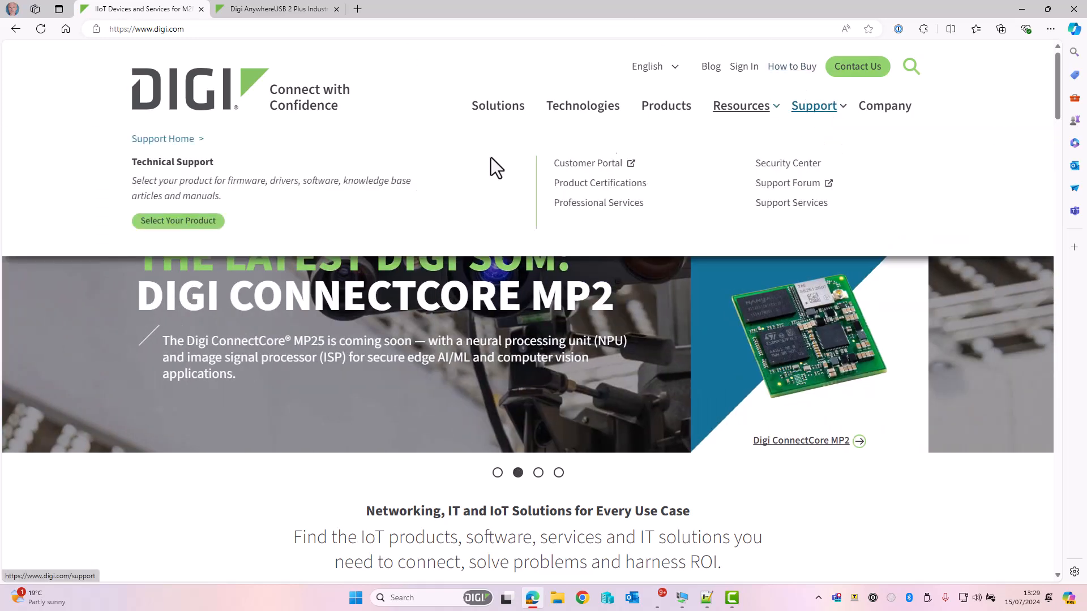
{"action": "left_click", "coordinate": [182, 225]}
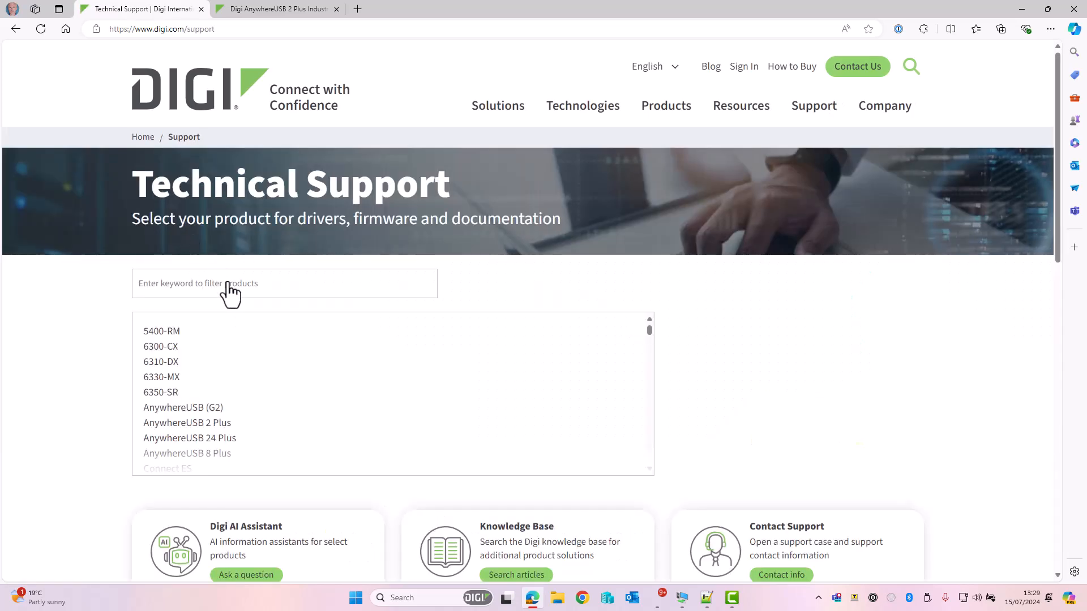
{"action": "left_click", "coordinate": [232, 288]}
{"action": "type", "text": "anyw"}
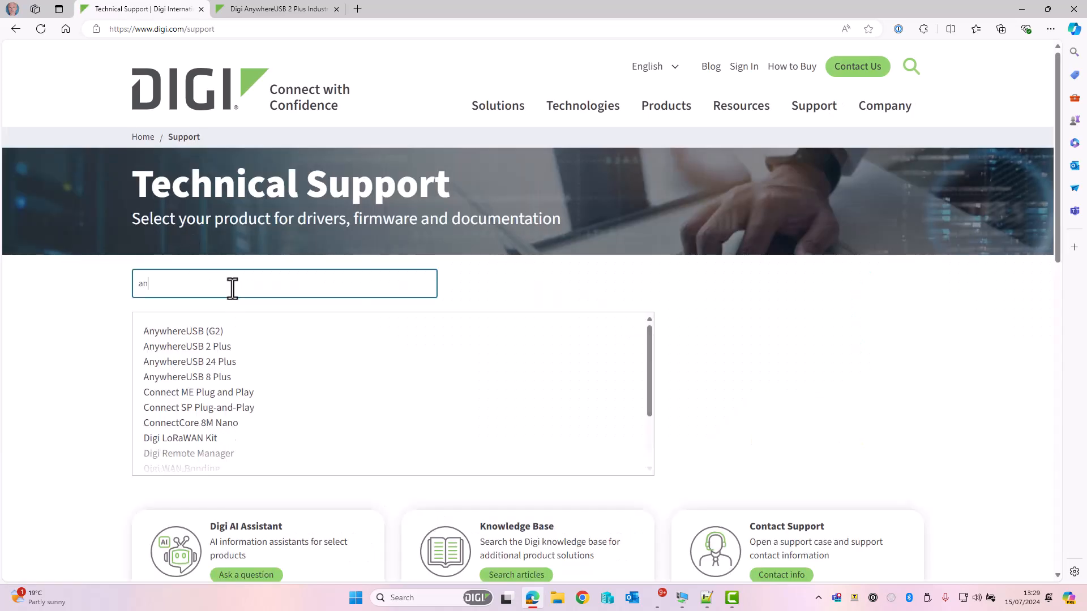
{"action": "left_click", "coordinate": [190, 350]}
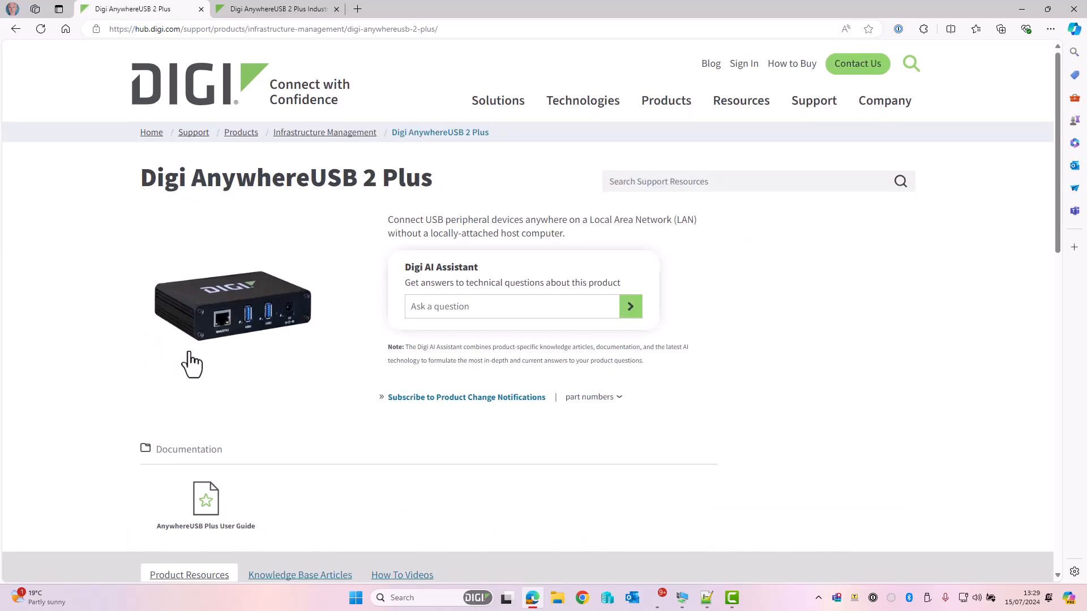
{"action": "scroll", "coordinate": [293, 381], "scroll_direction": "down", "scroll_amount": 6}
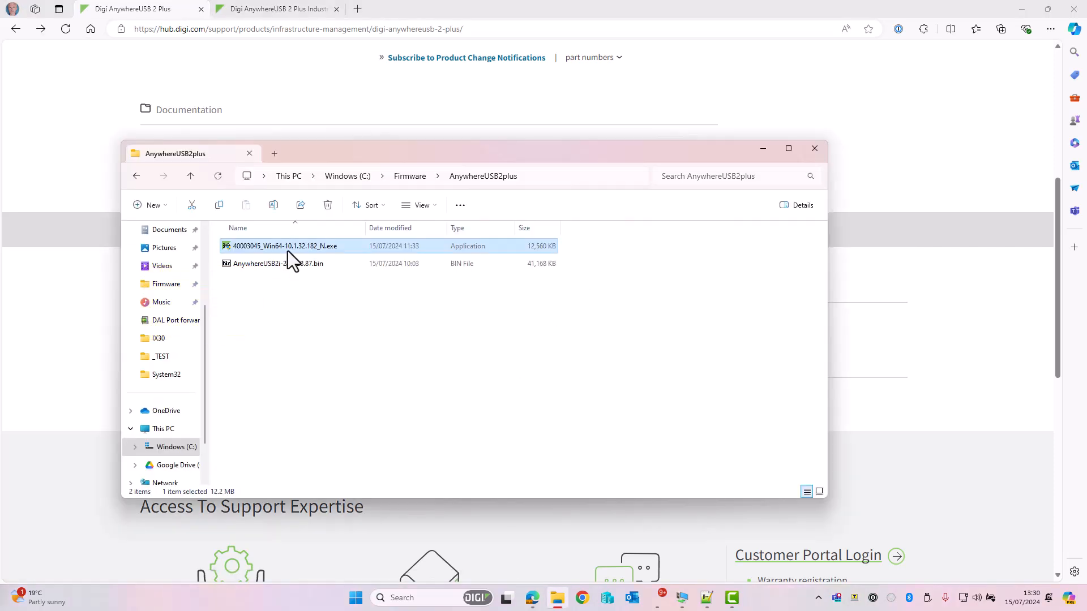
Install AnywhereUSB Manager in Run as Standalone mode from 40003045_Win64-10.1.32.182_N.exe, and give it the Client ID Local.
{"action": "double_click", "coordinate": [287, 249]}
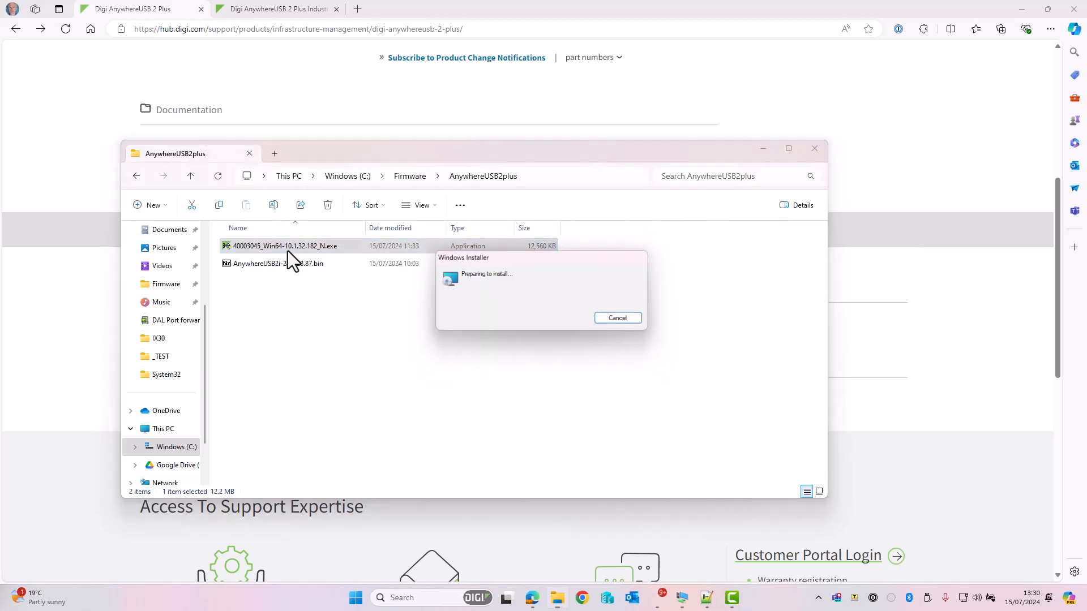
{"action": "left_click", "coordinate": [598, 389]}
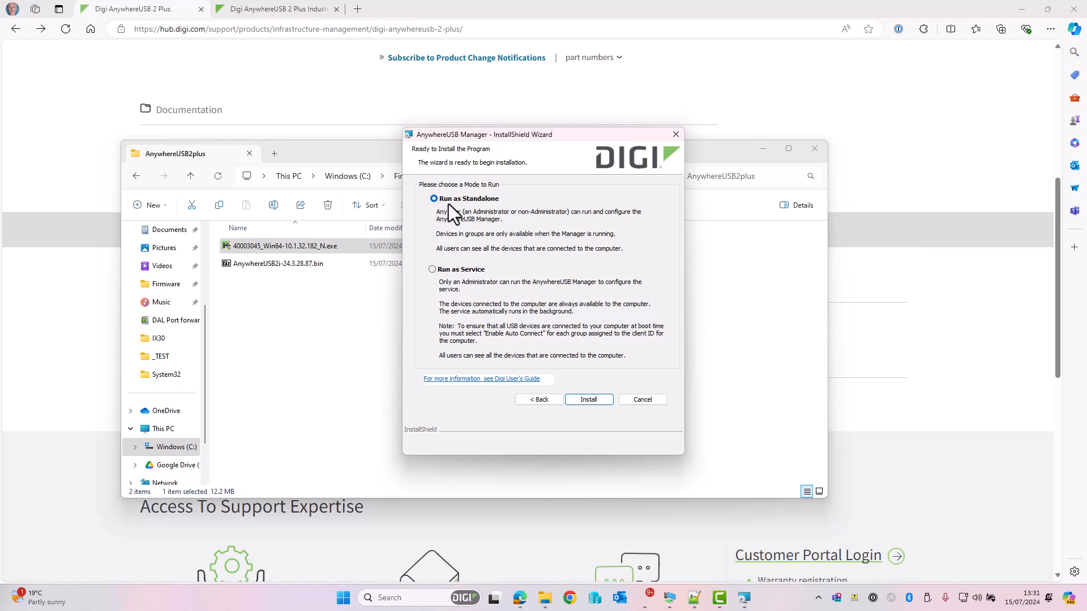
{"action": "left_click", "coordinate": [592, 399]}
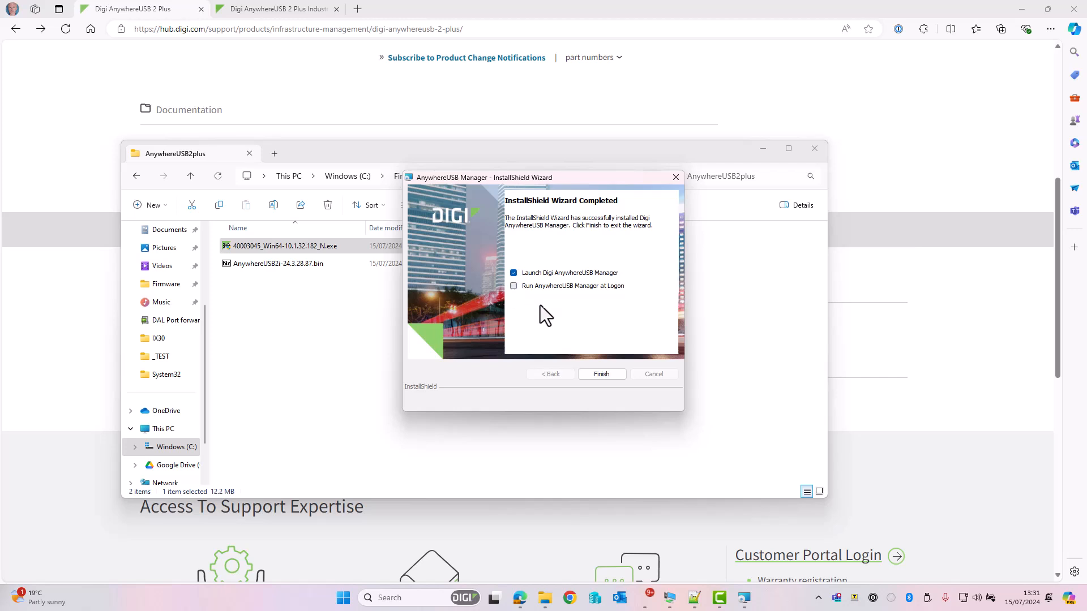
{"action": "left_click", "coordinate": [601, 374]}
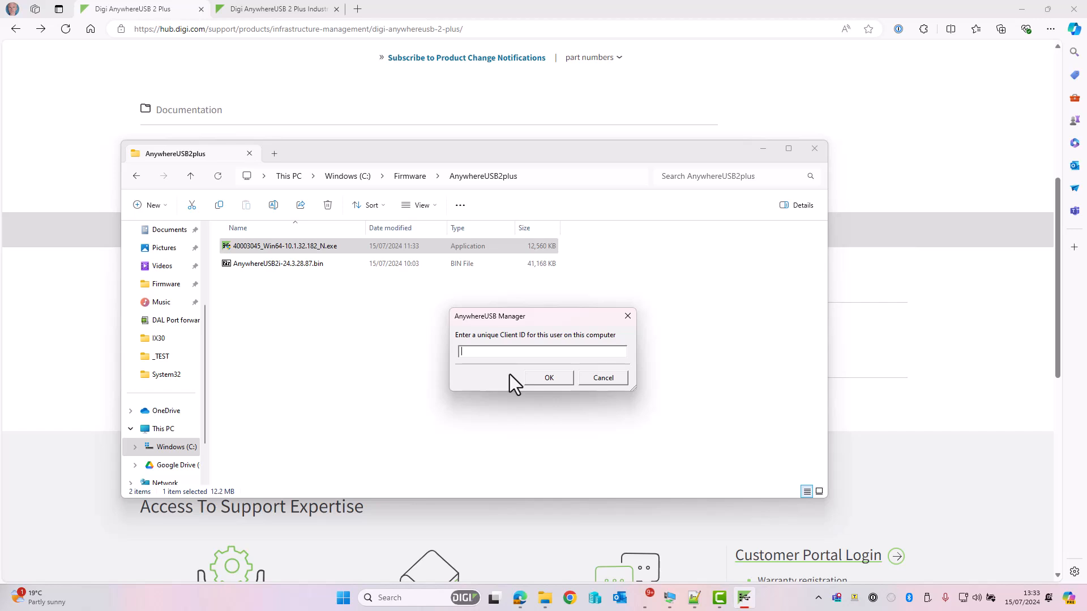
{"action": "type", "text": "Local"}
{"action": "left_click", "coordinate": [550, 382]}
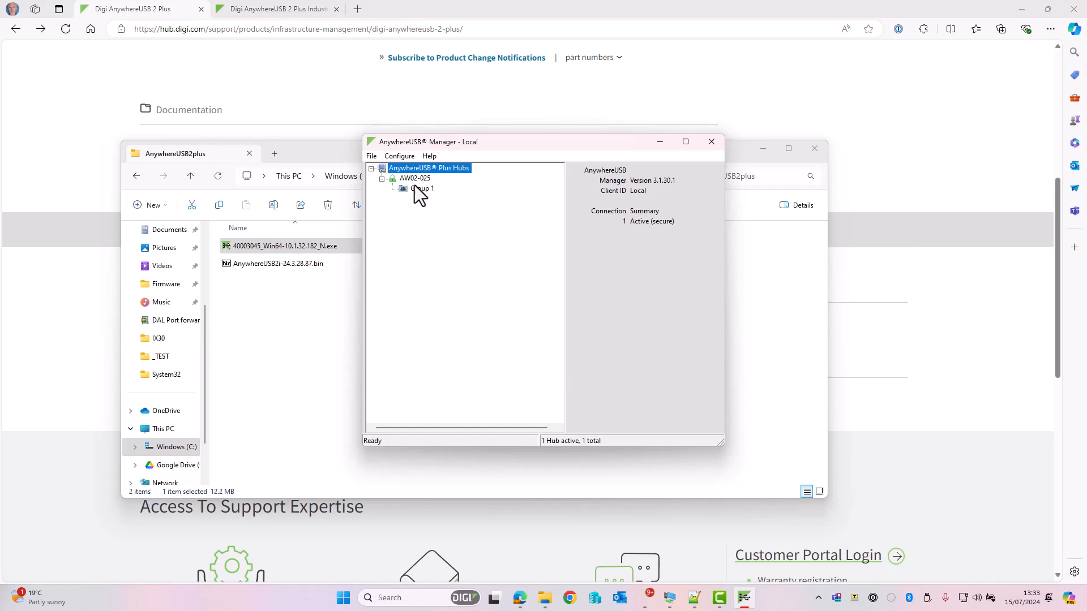
Expand Group 1 under the hub in AnywhereUSB Manager and connect to the group.
{"action": "left_click", "coordinate": [419, 188]}
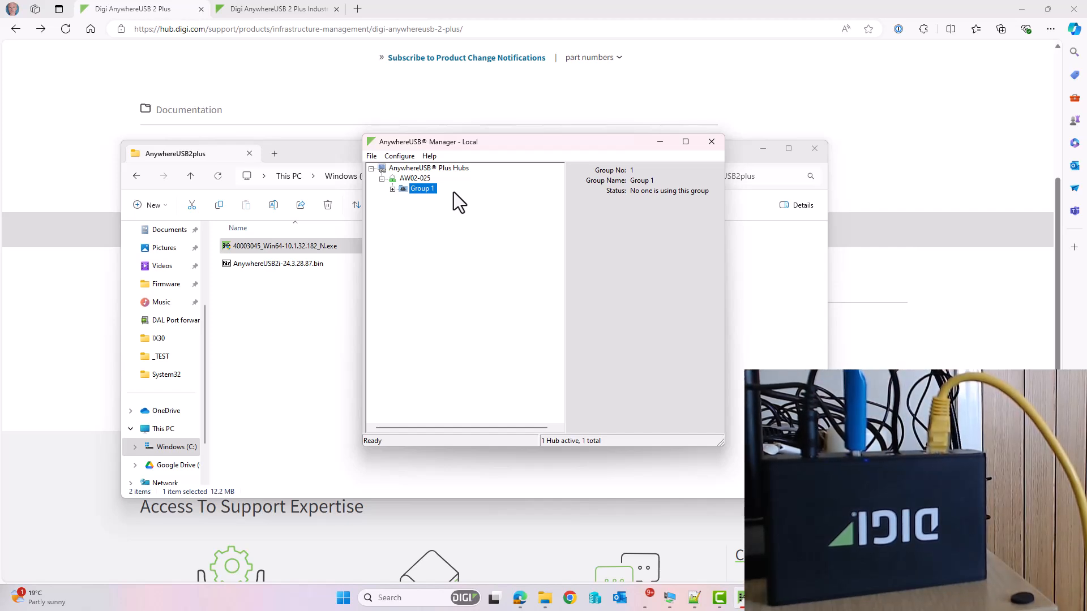
{"action": "left_click", "coordinate": [392, 190]}
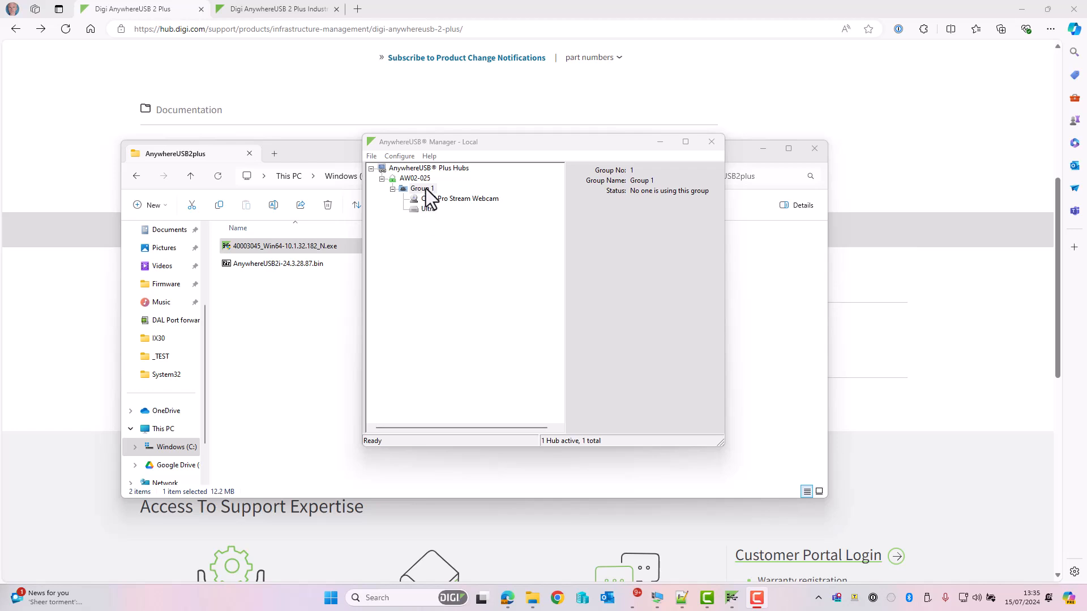
{"action": "right_click", "coordinate": [426, 189]}
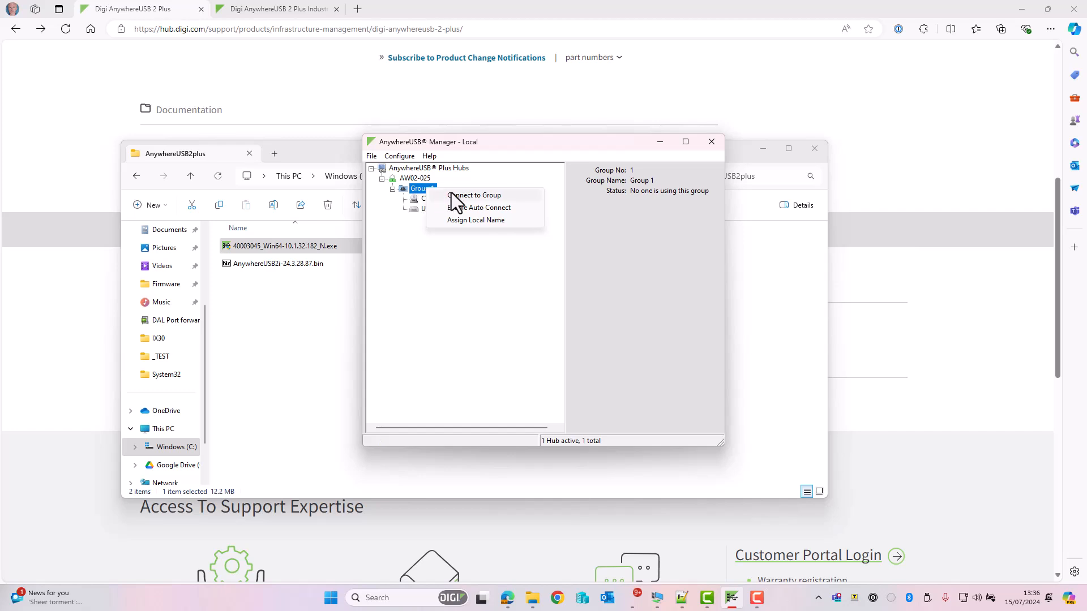
{"action": "left_click", "coordinate": [483, 196]}
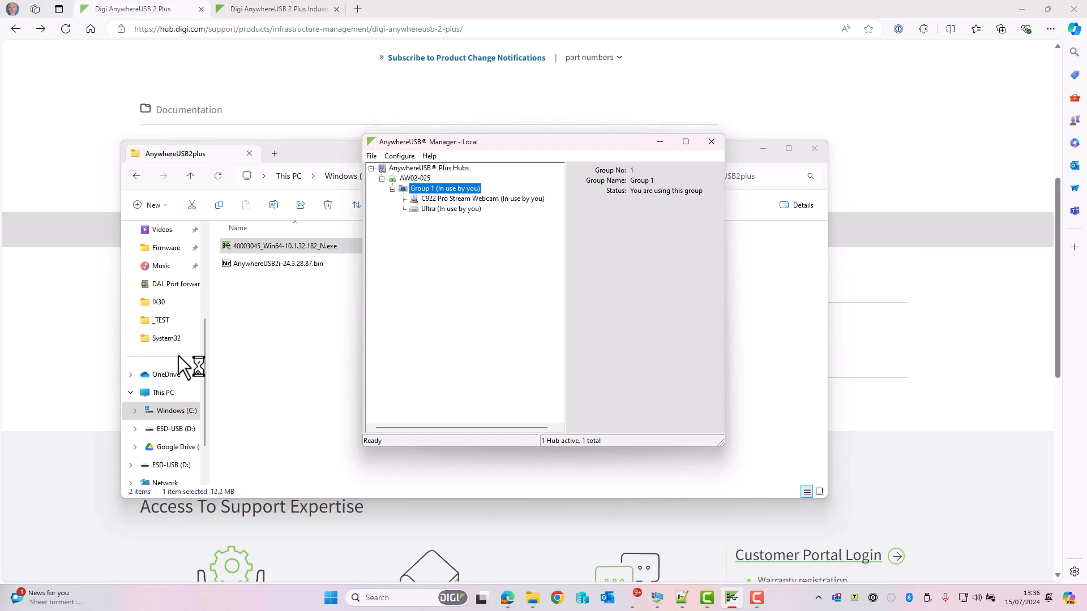
Test the connected USB devices by browsing the ESD-USB (D:) drive and switching cameras in the Camera app.
{"action": "left_click", "coordinate": [179, 389]}
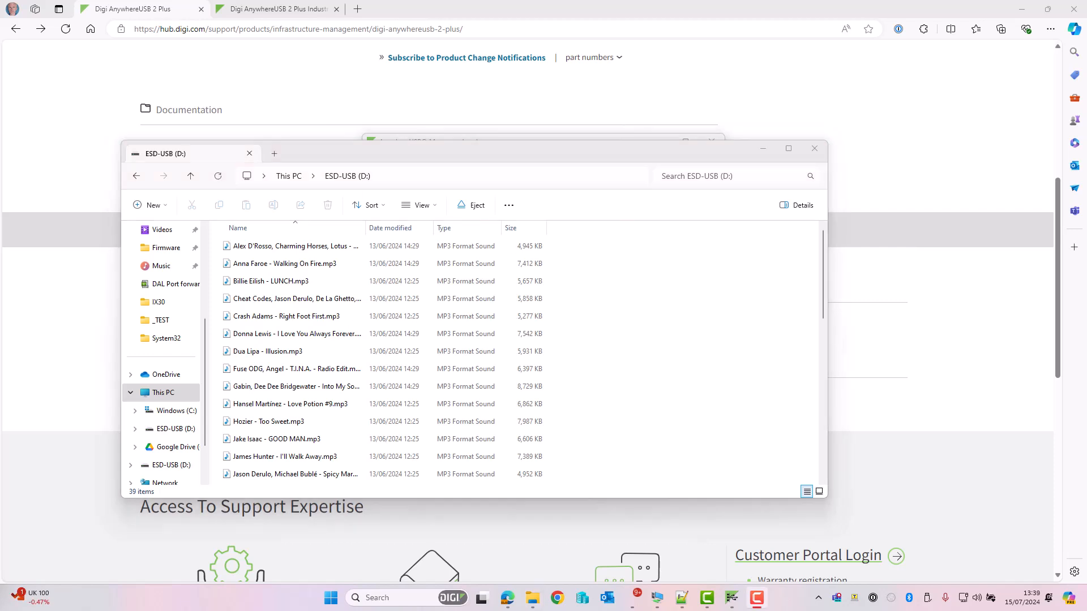
{"action": "key", "text": "super"}
{"action": "type", "text": "cam"}
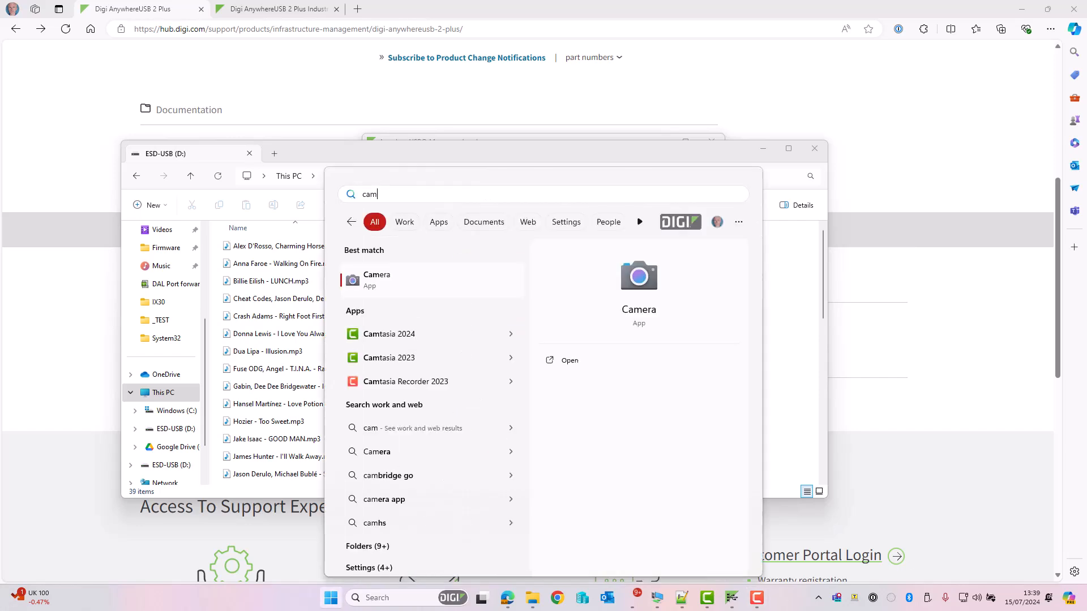
{"action": "left_click", "coordinate": [453, 269]}
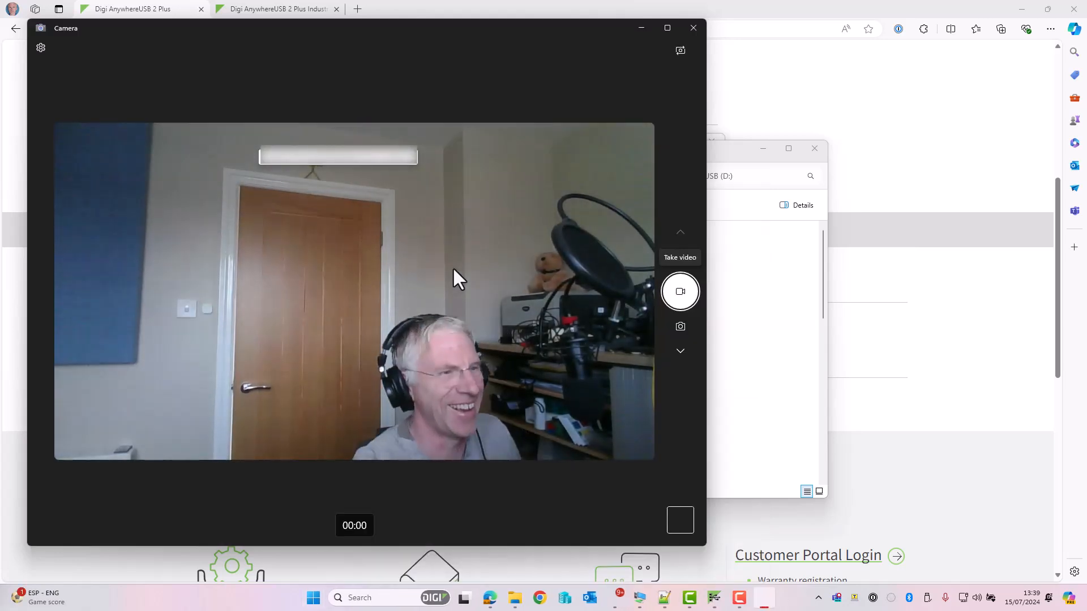
{"action": "left_click", "coordinate": [680, 50]}
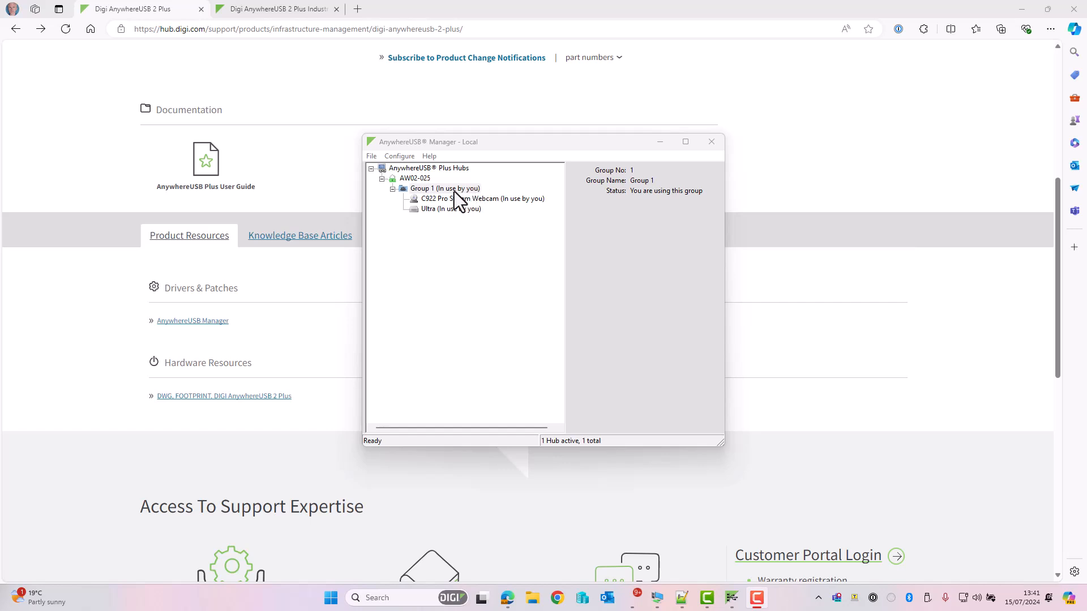
Disconnect from Group 1 in AnywhereUSB Manager.
{"action": "right_click", "coordinate": [454, 192]}
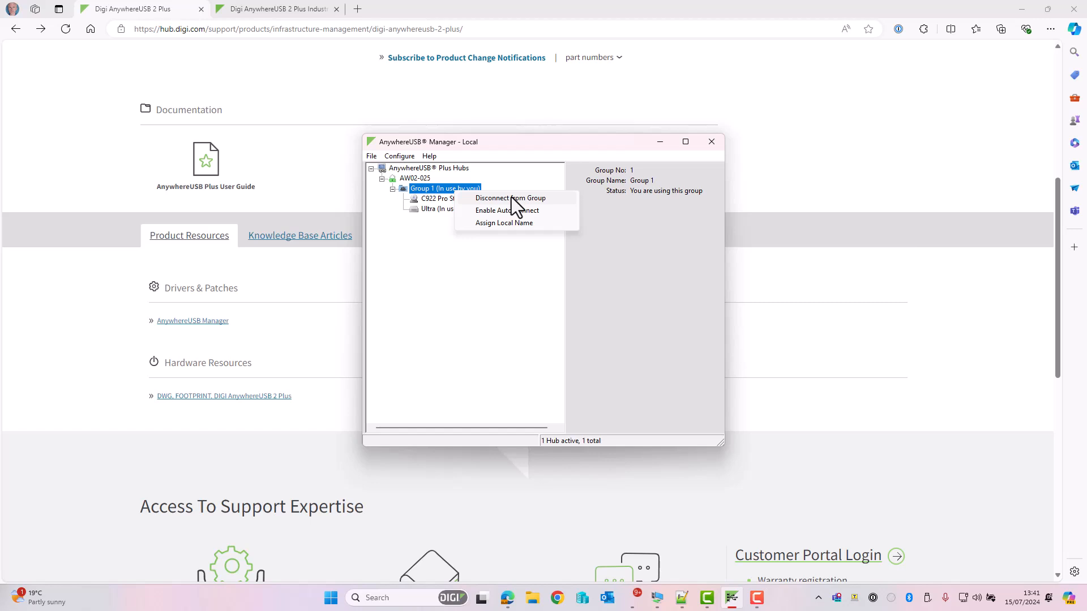
{"action": "left_click", "coordinate": [511, 197]}
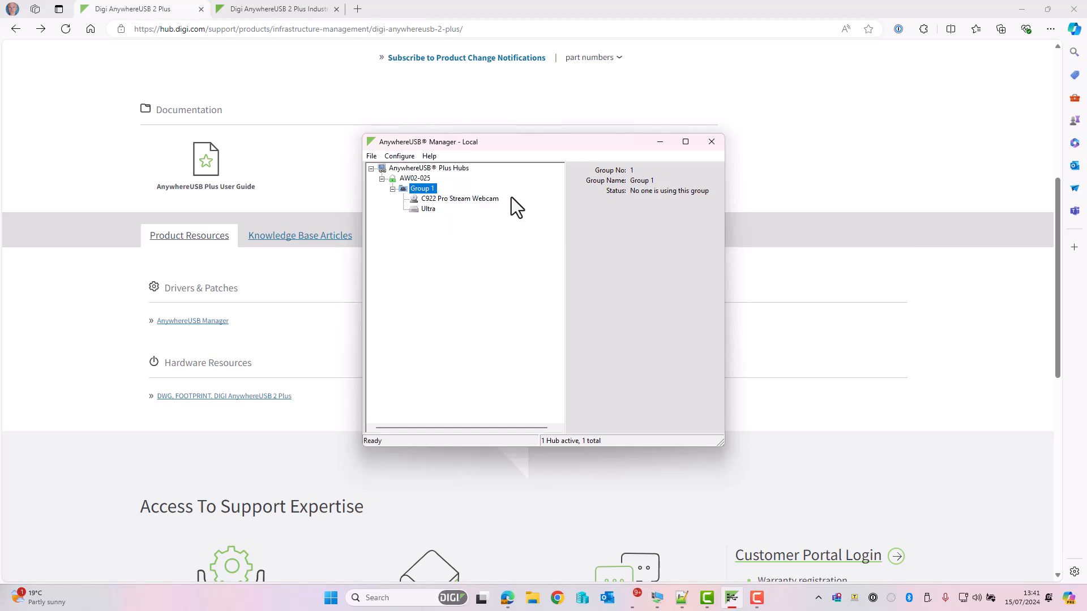